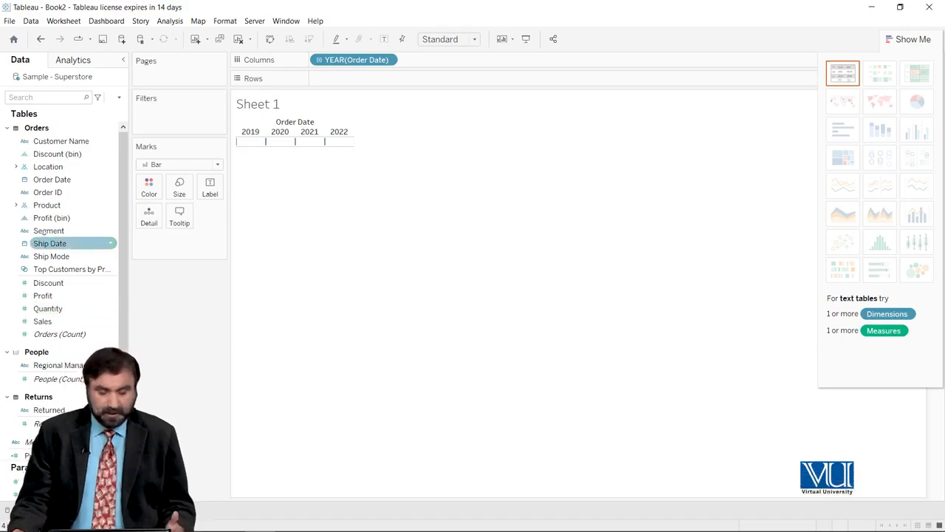
Step: Add the Discount measure to the rows of Sheet 1 to chart it by order year
click(49, 282)
drag(48, 282, 347, 78)
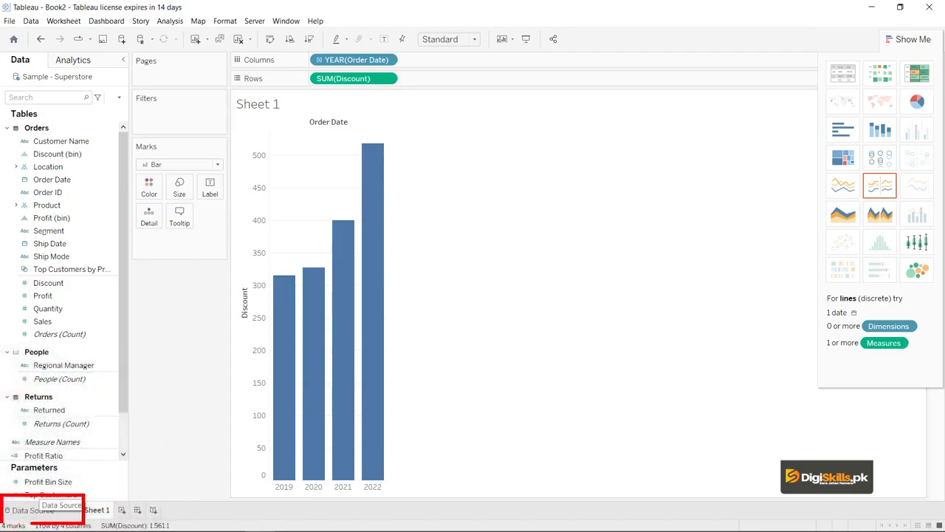
Step: Open the data source view and inspect the People, Returns and Orders tables in turn
click(32, 510)
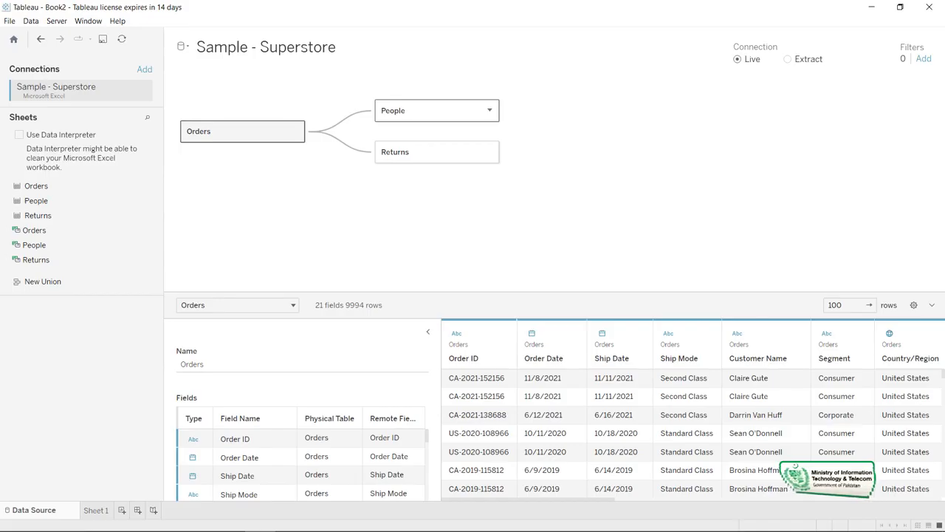
click(429, 111)
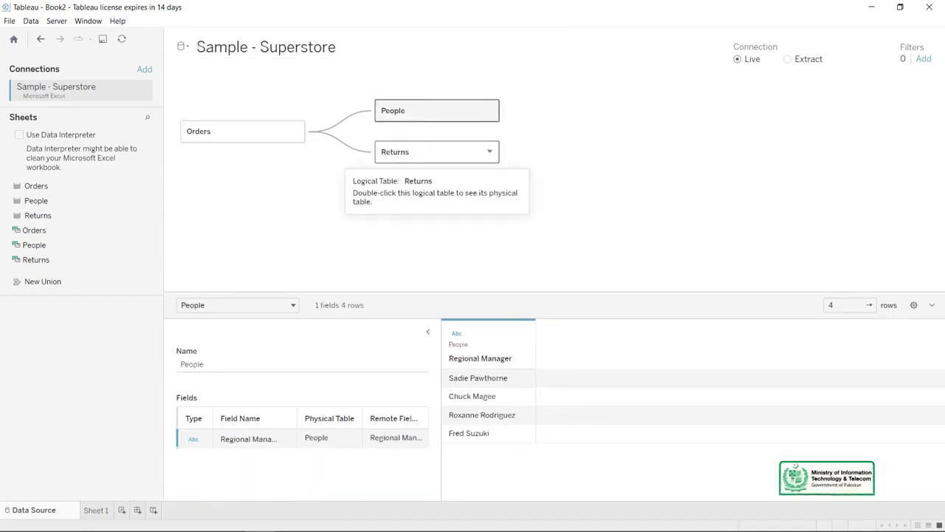
click(432, 152)
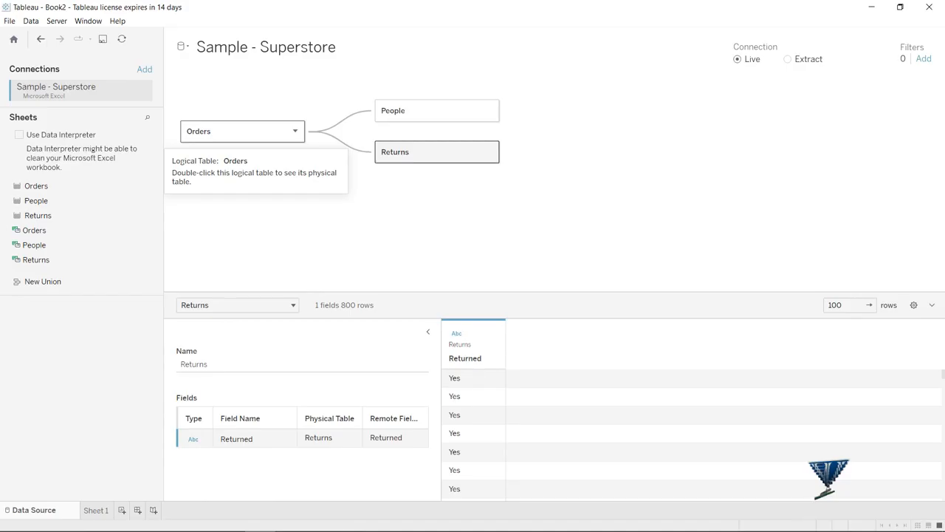
click(236, 131)
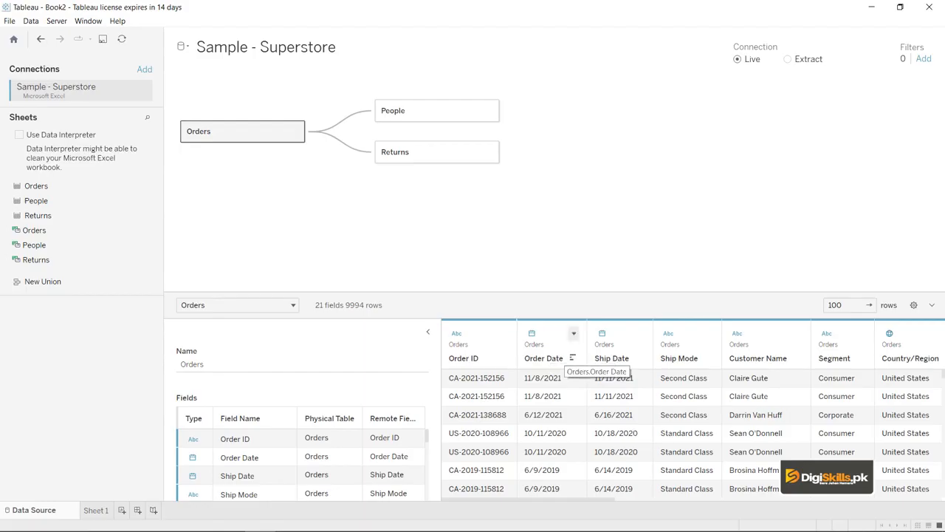
Step: Start a calculated field based on the Order Date column and name it Order Mnth
click(574, 333)
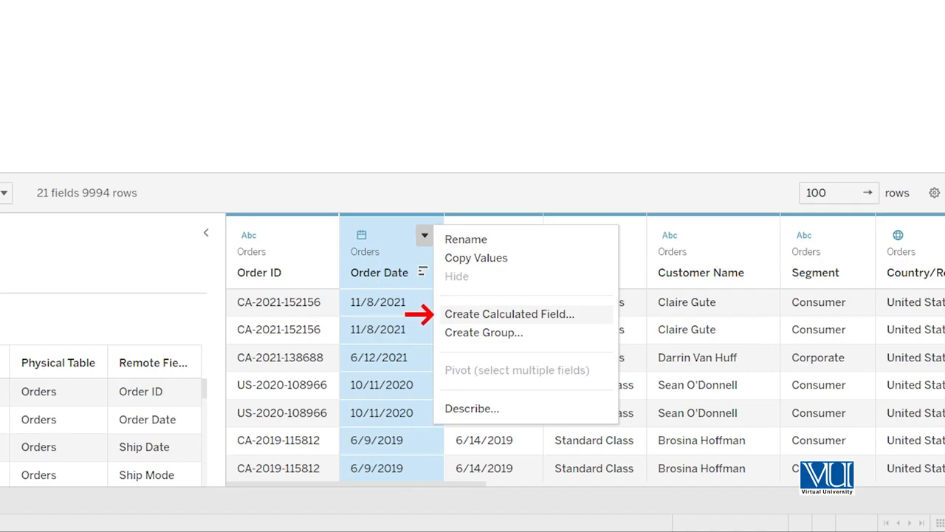
click(510, 314)
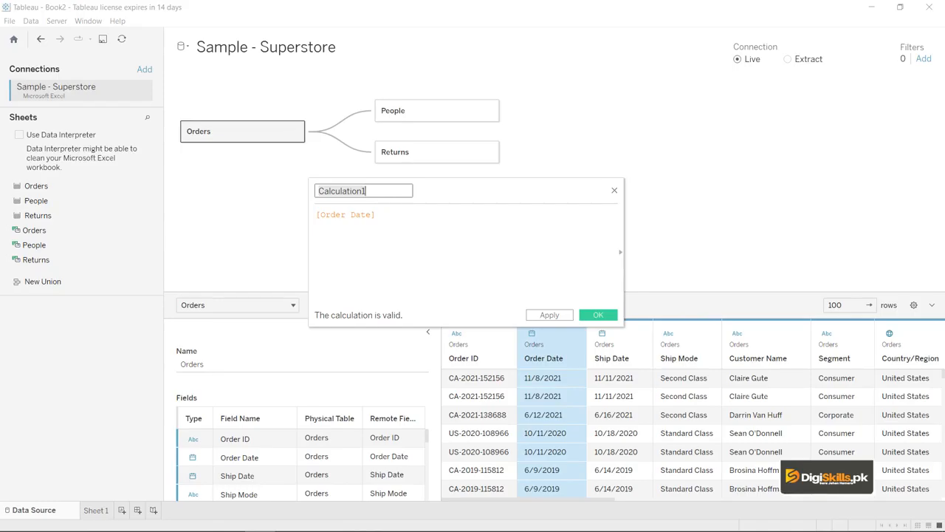
text(O)
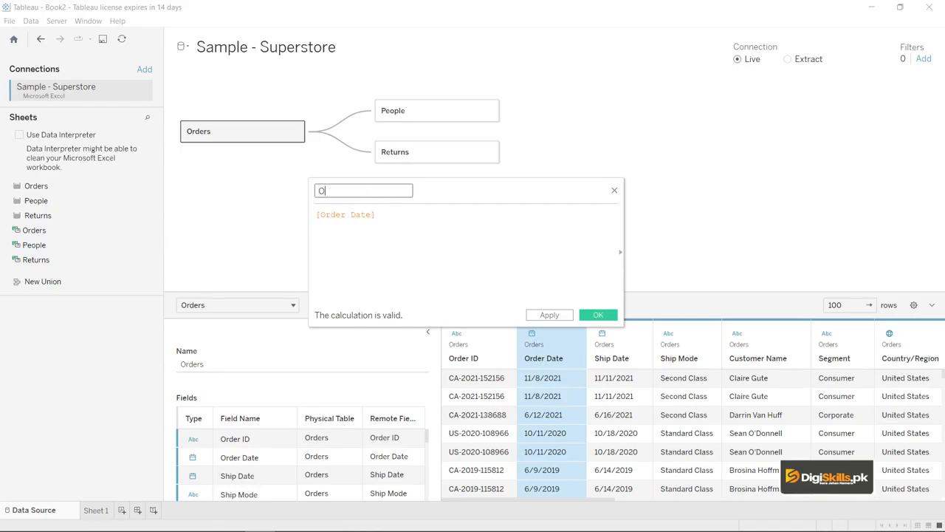
text(rder Mnth)
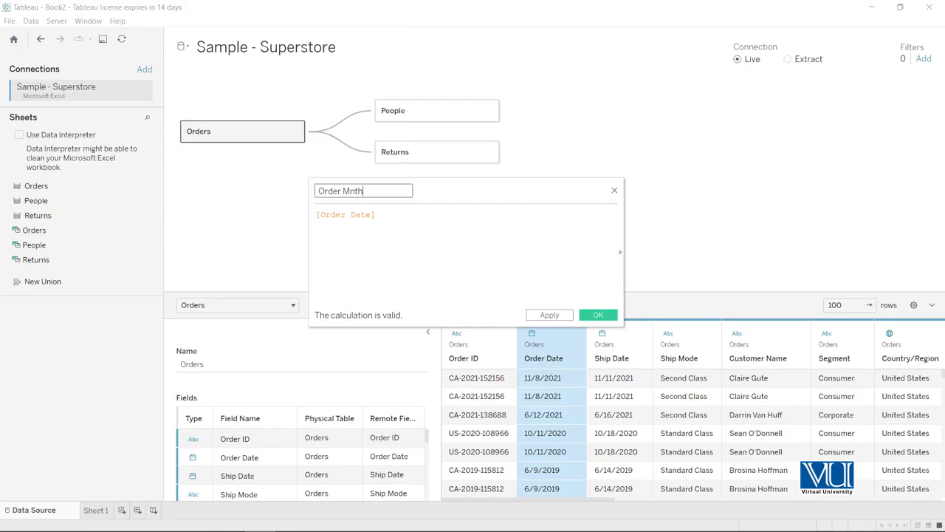
Step: Show the calculation function reference, filter it to Date functions and read the description of MONTH
click(317, 215)
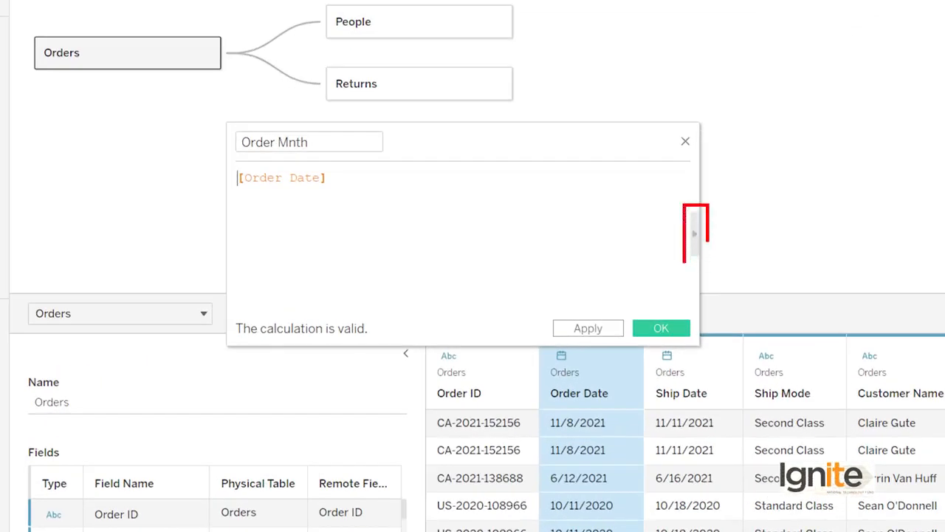
click(695, 234)
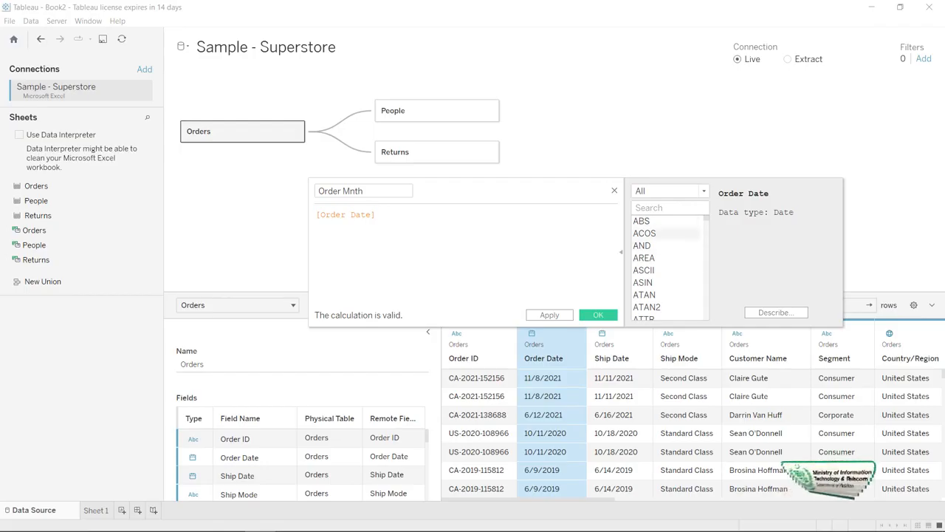
click(669, 190)
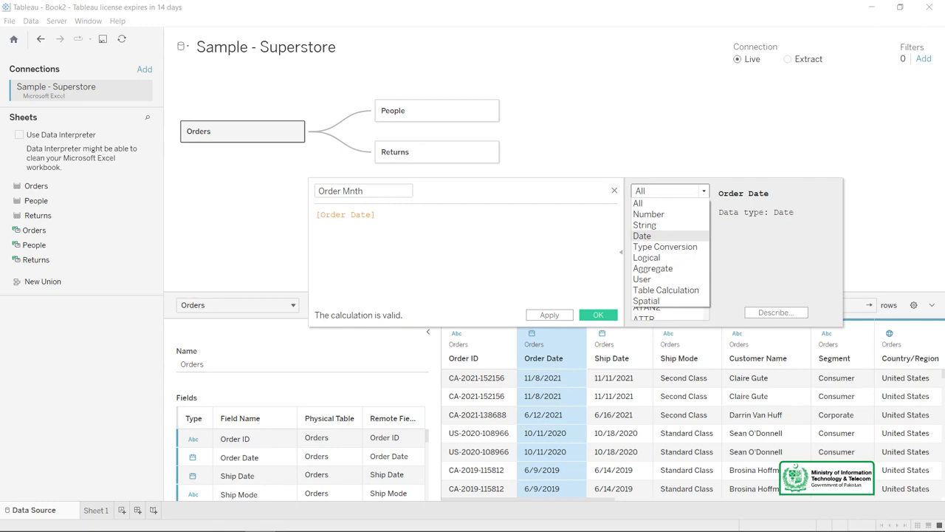
click(669, 236)
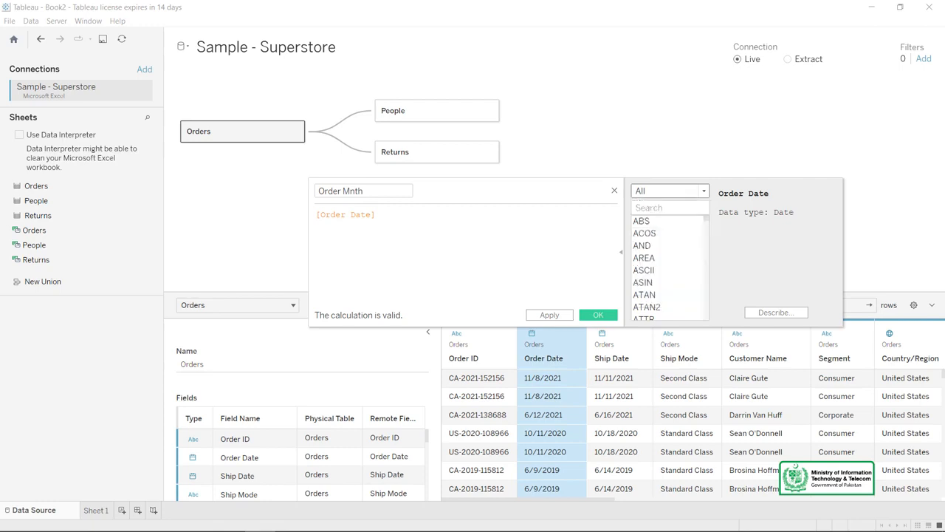
scroll(669, 266, down, 20)
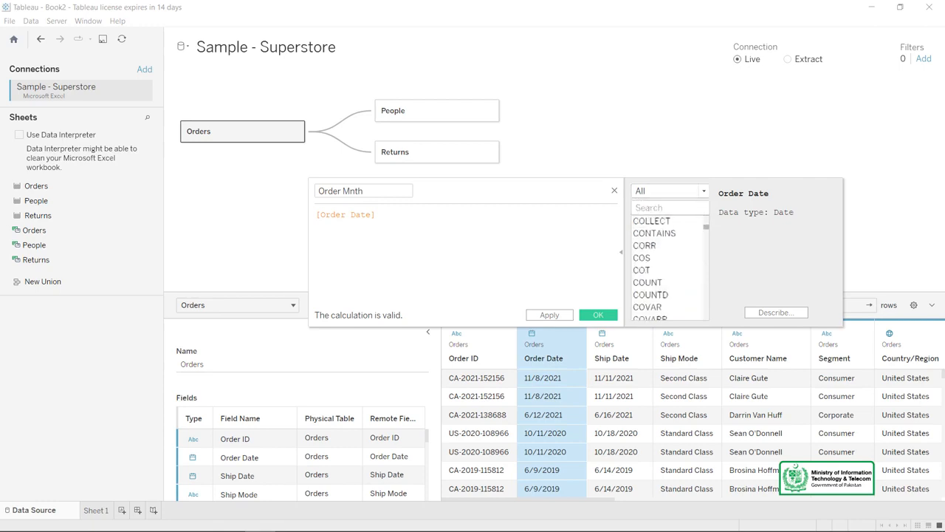
scroll(669, 266, up, 20)
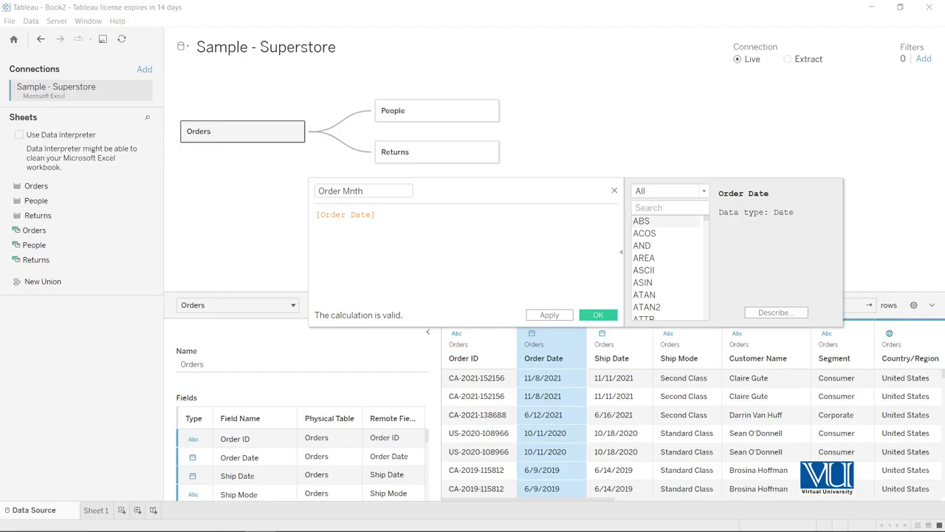
click(669, 190)
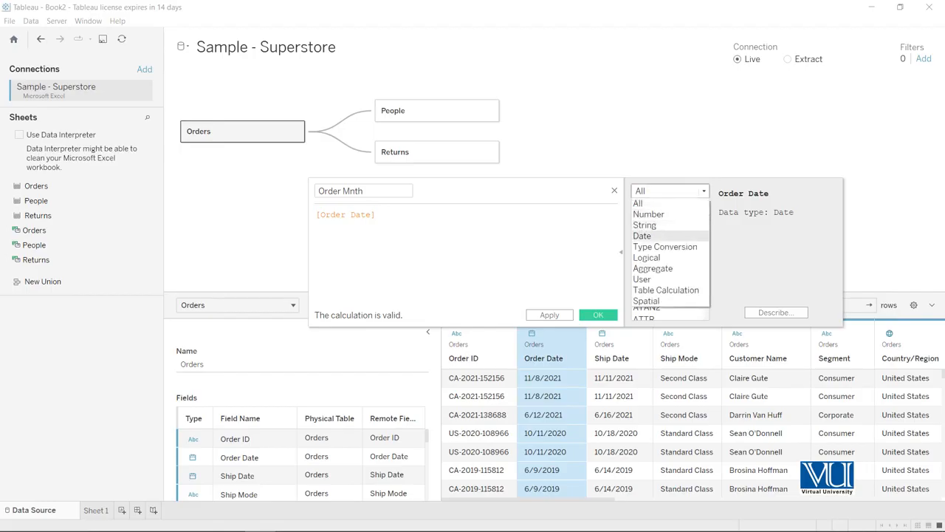
click(643, 235)
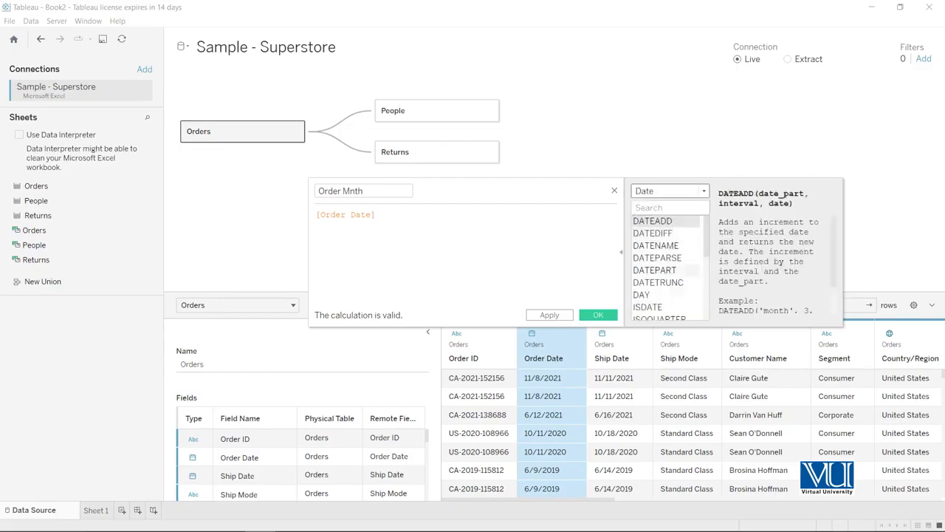
scroll(668, 269, down, 3)
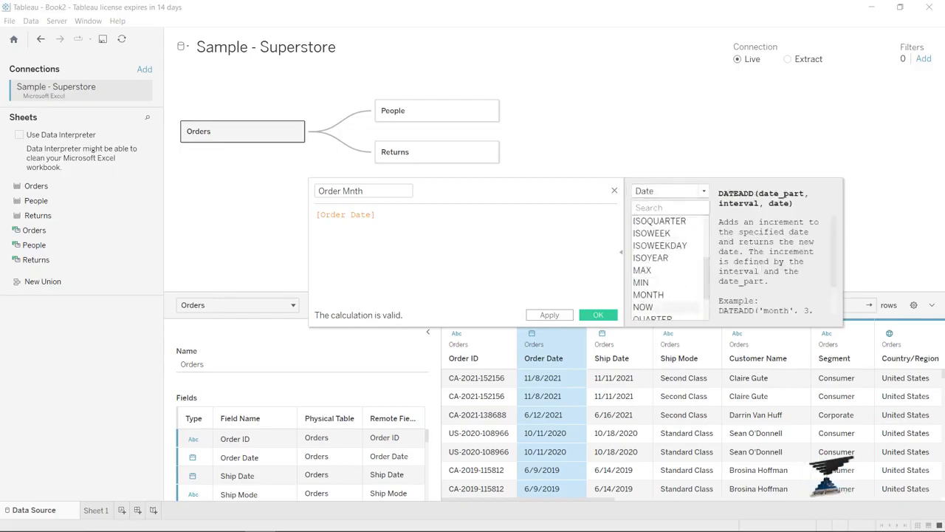
click(650, 295)
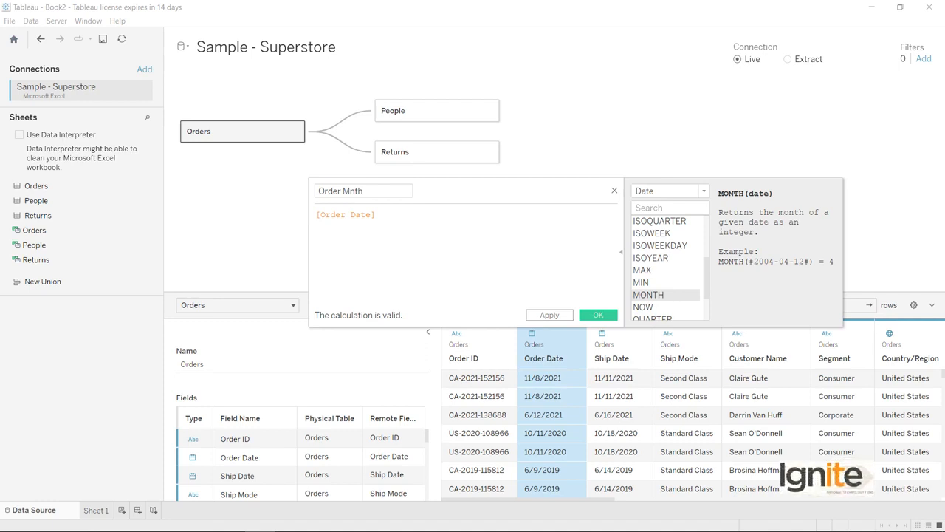
Step: Complete the Order Mnth formula as MONTH([Order Date]) and save the calculated field
click(317, 215)
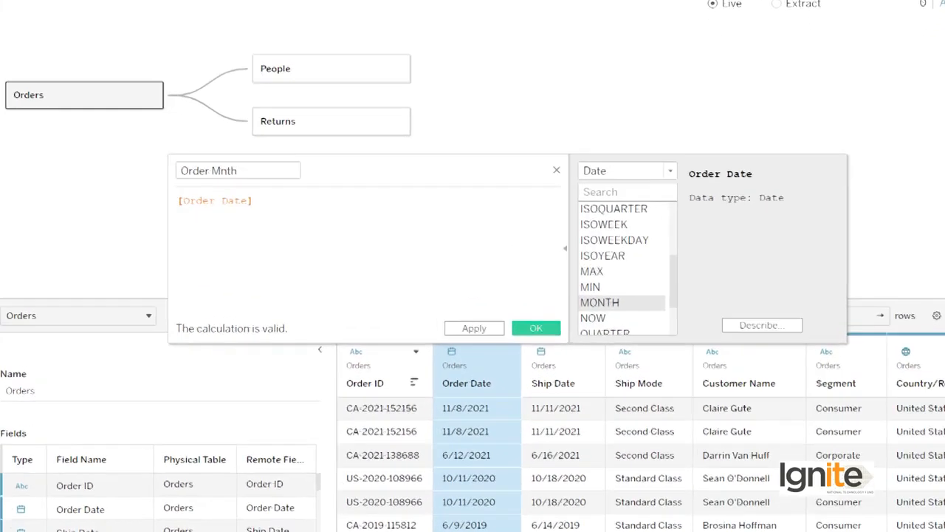
text(MONTH)
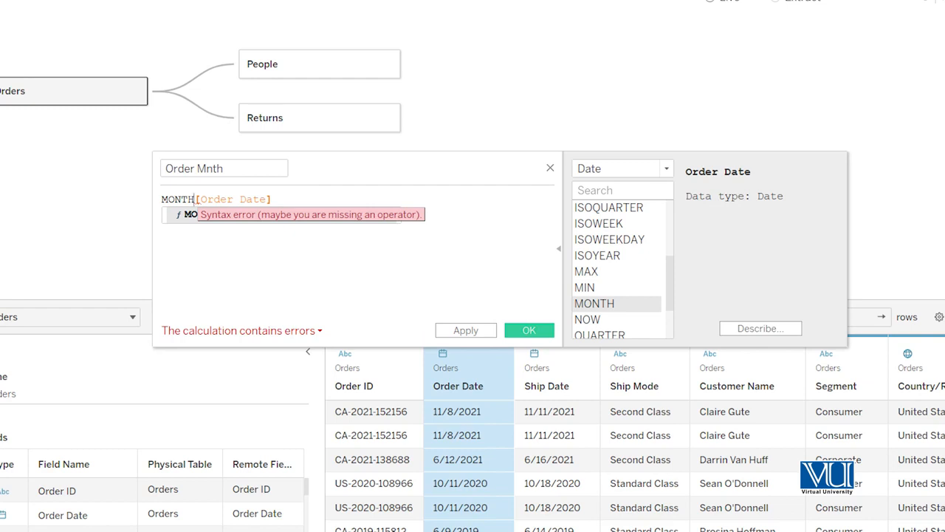
click(242, 331)
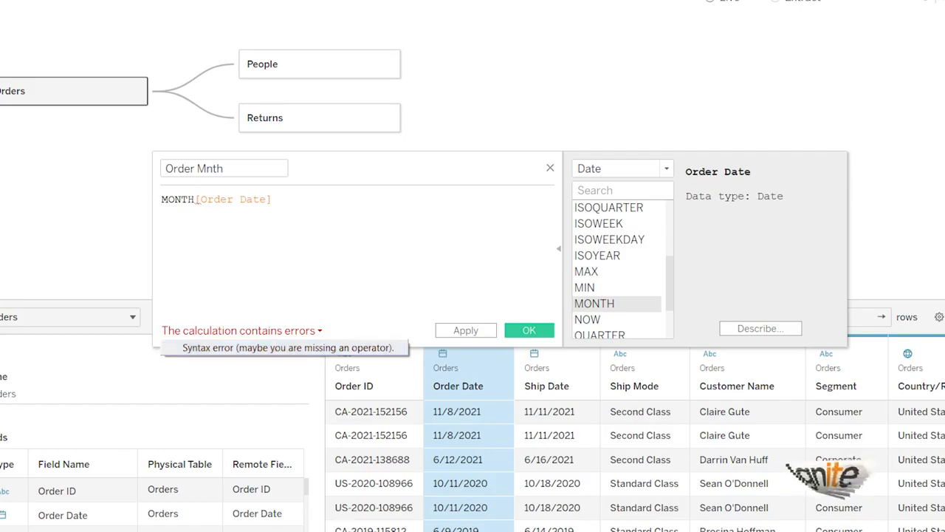
click(189, 199)
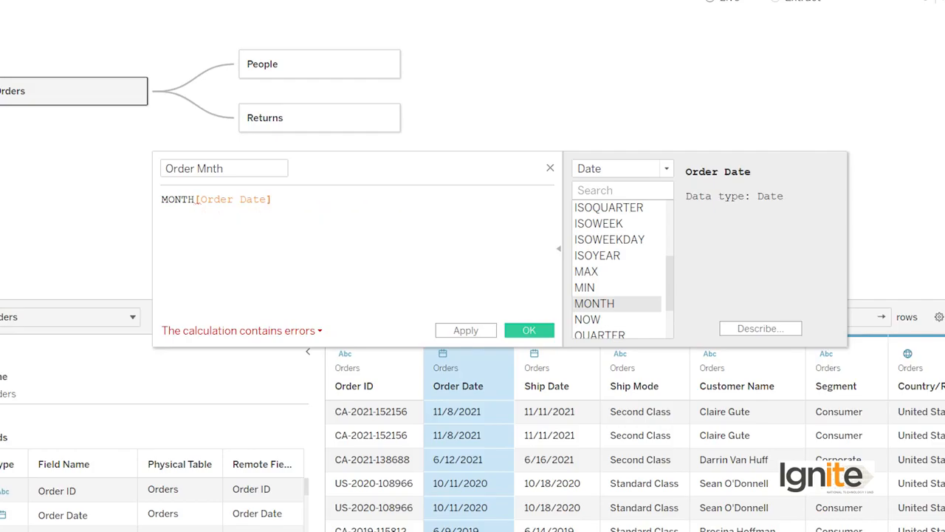
text(()
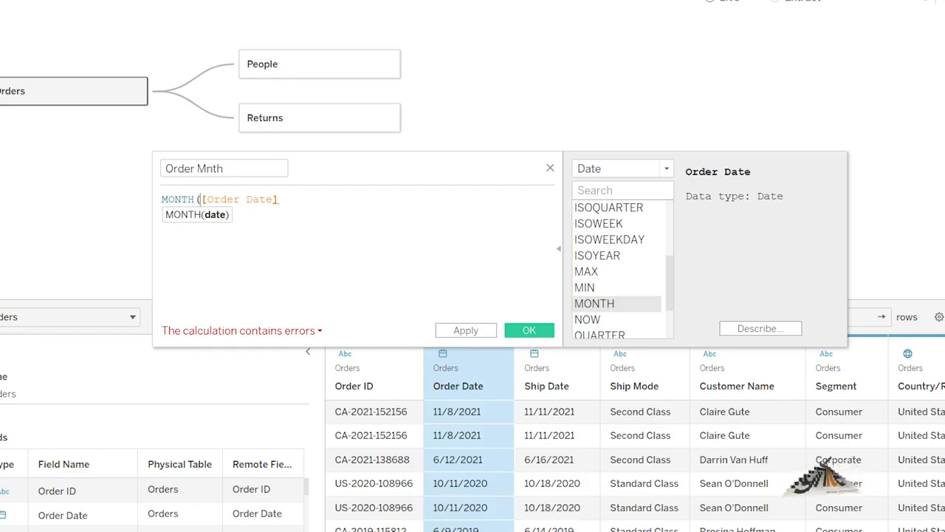
text())
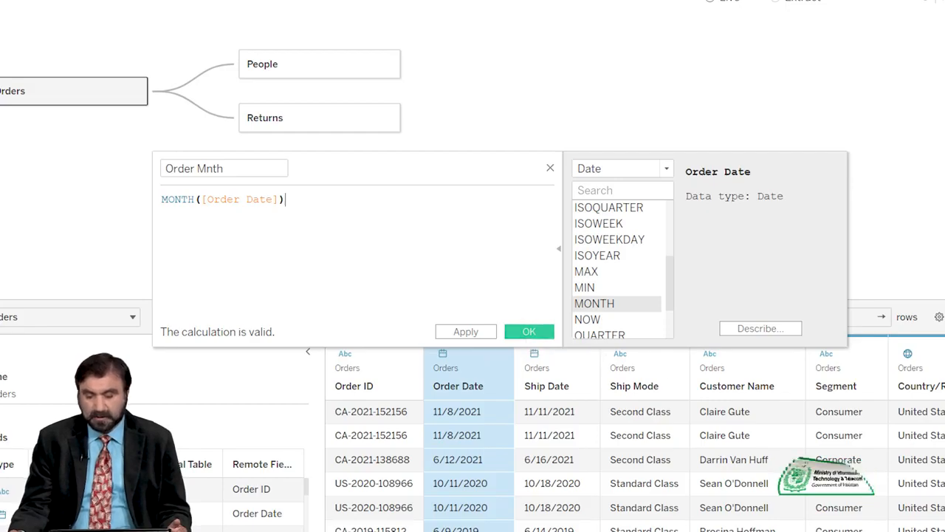
click(529, 331)
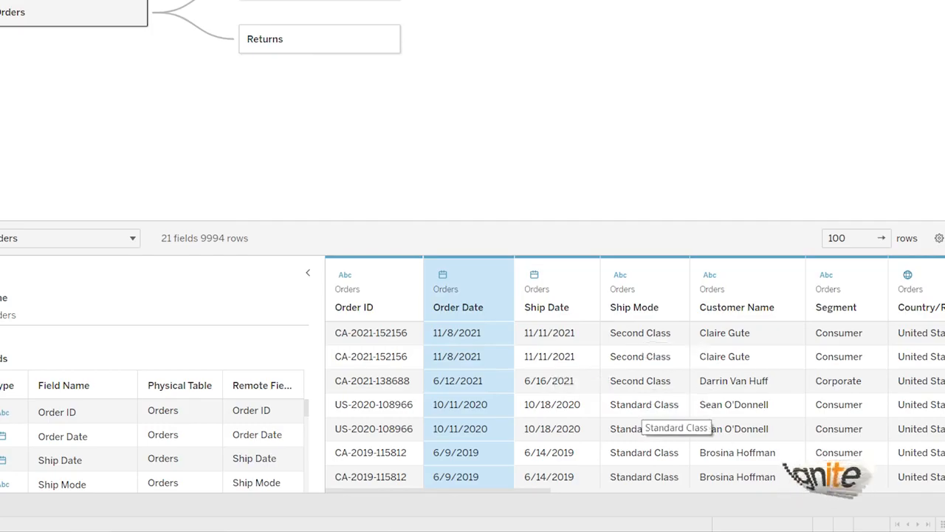
Step: Look through the Orders table's columns for the Order Mnth field, then return to Order Date
drag(480, 491, 661, 490)
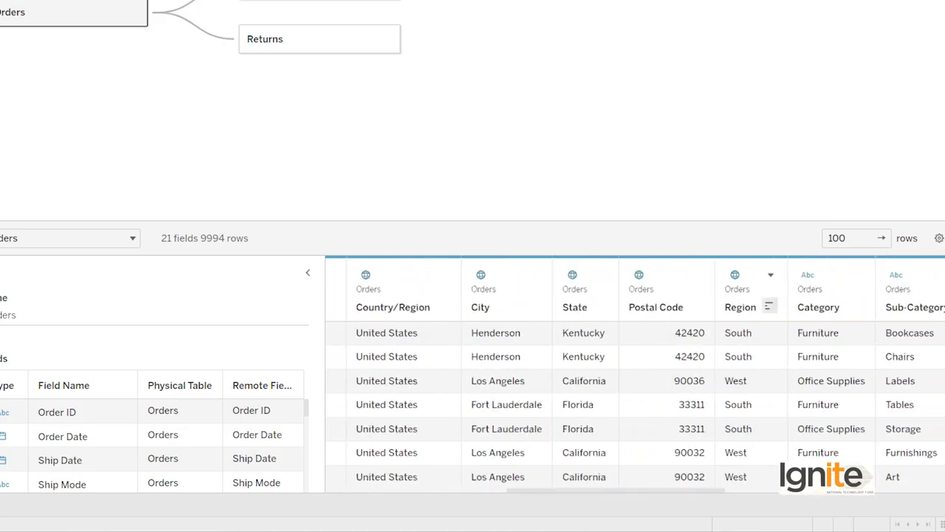
drag(615, 491, 785, 490)
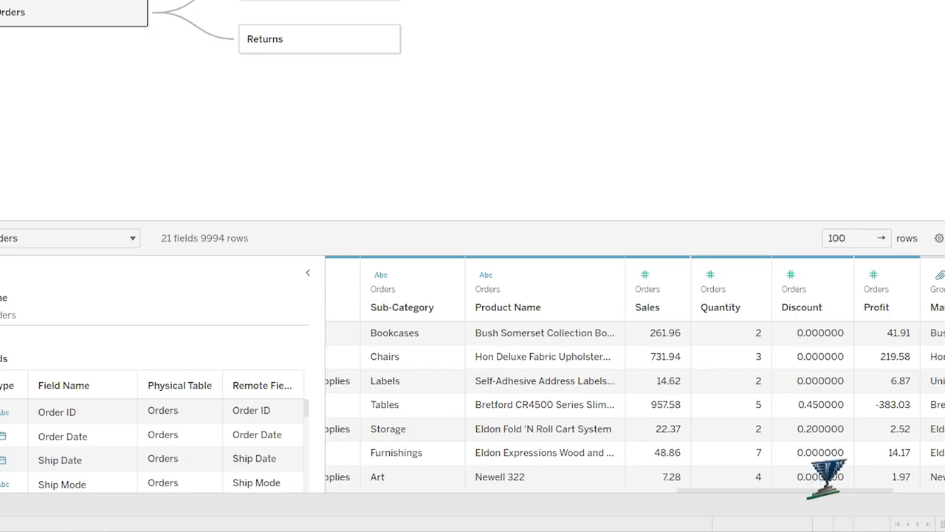
drag(783, 490, 431, 491)
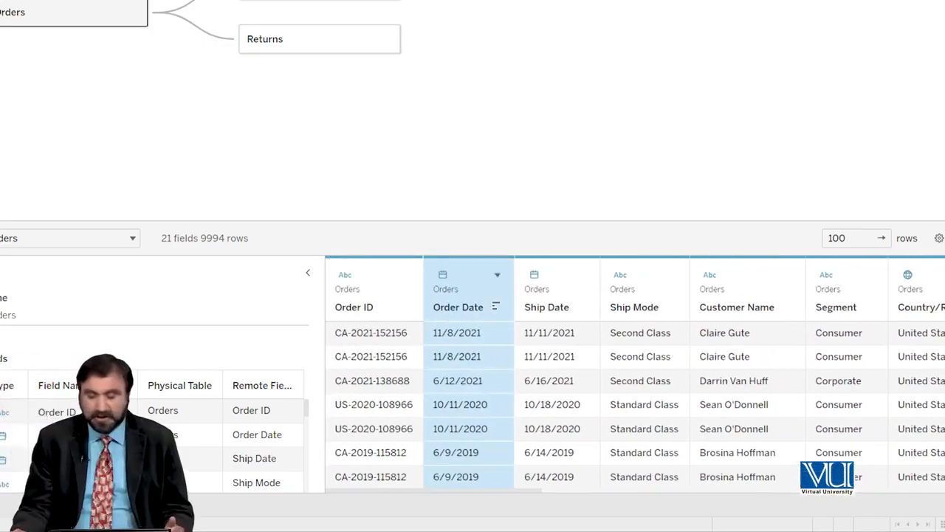
Step: Create a calculated field from the Order Date column, named Order Mnth, with the formula MONTH([Order Date])
click(497, 275)
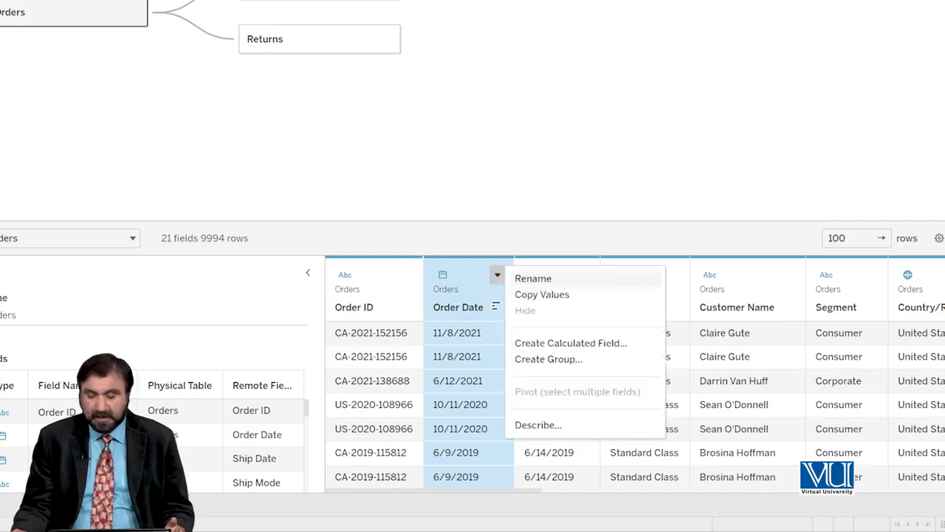
click(571, 342)
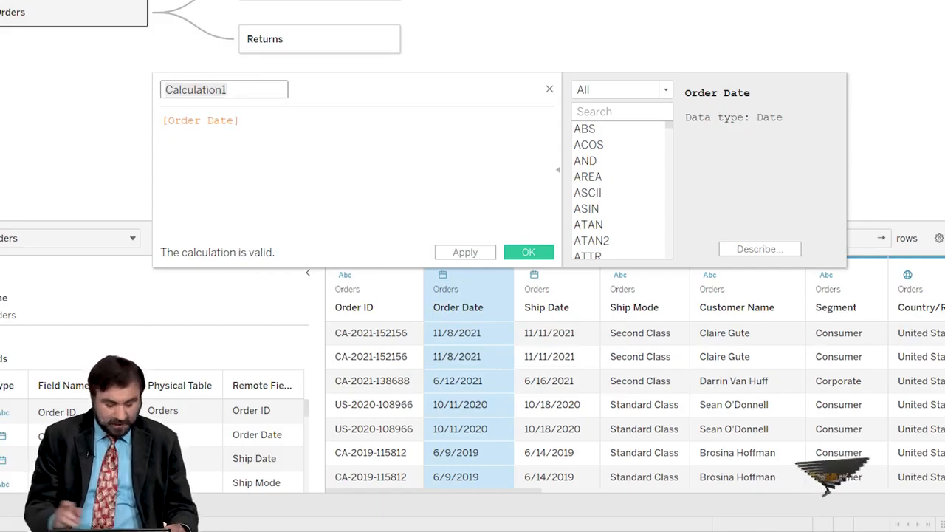
text(Order Mnth)
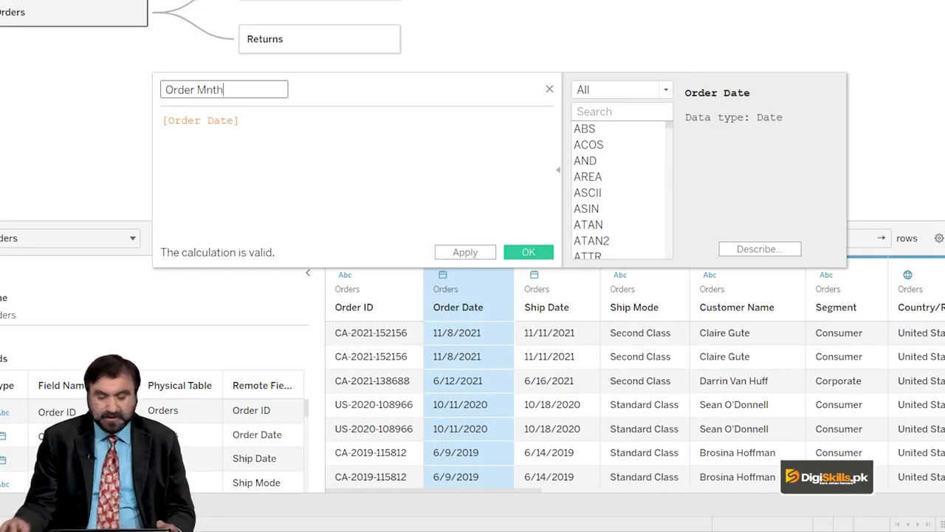
click(163, 120)
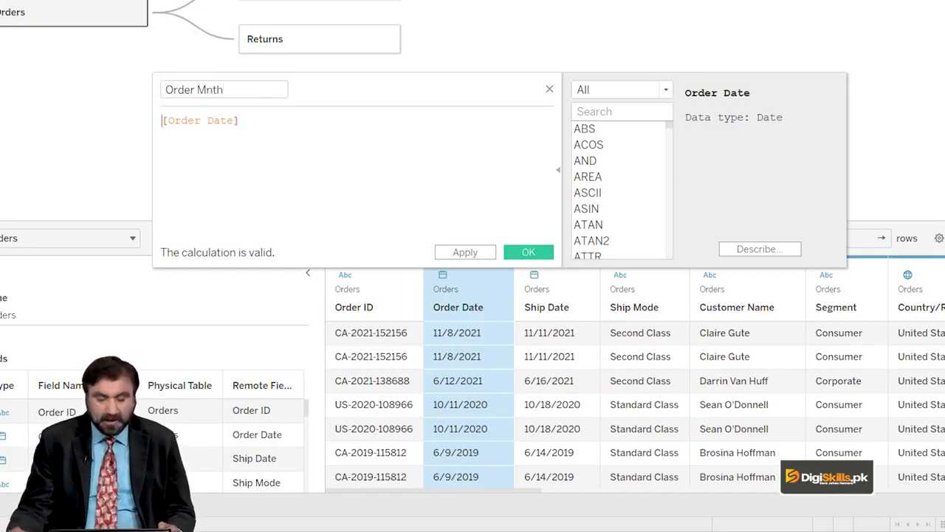
text(MONTH)
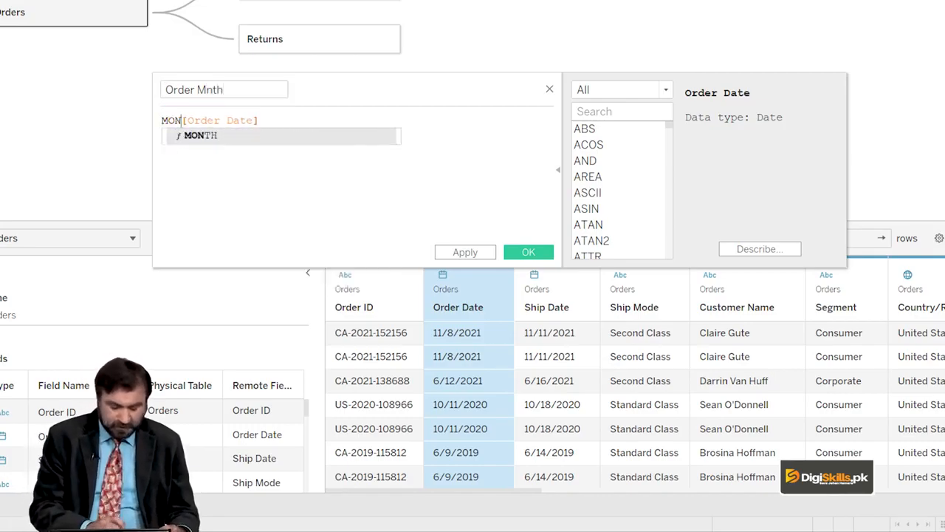
text(()
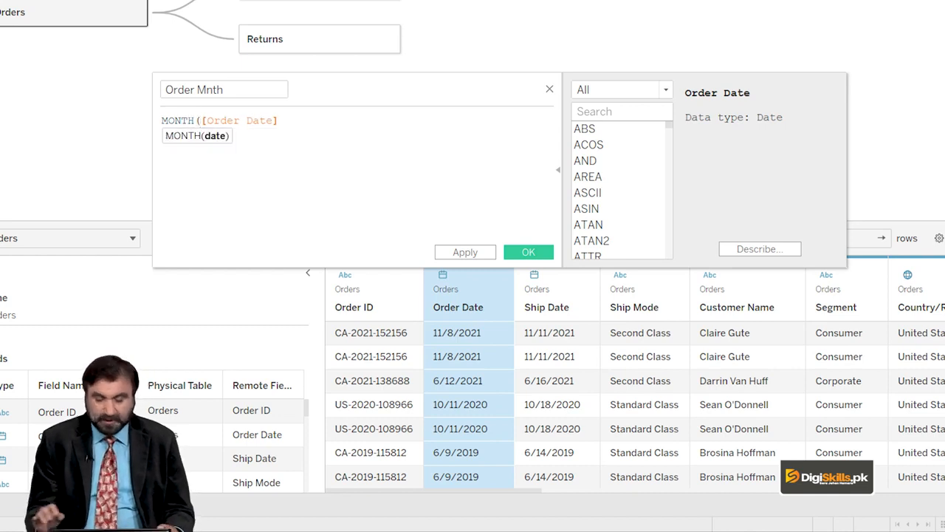
click(279, 120)
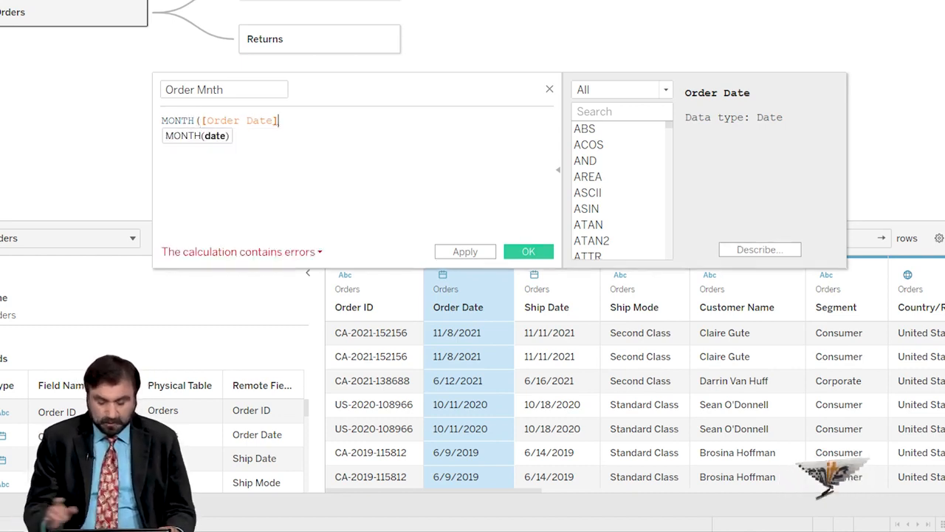
text())
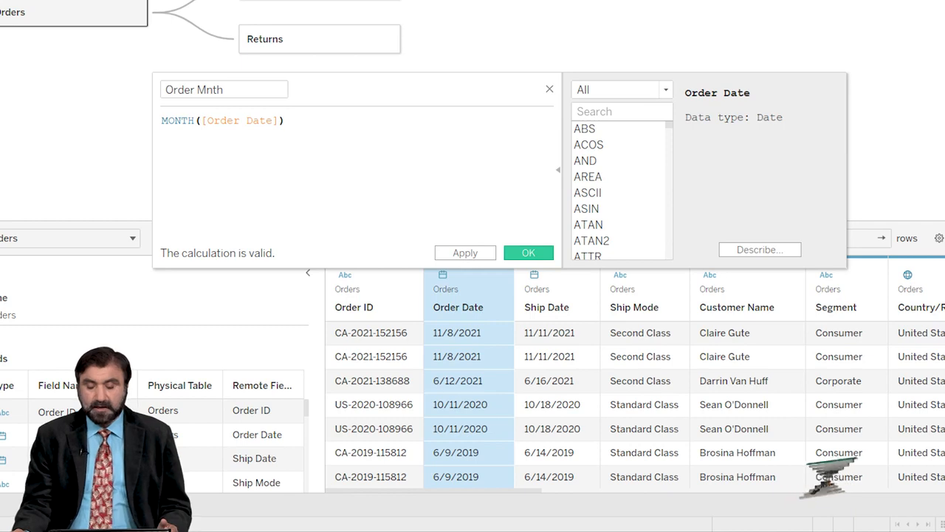
click(528, 253)
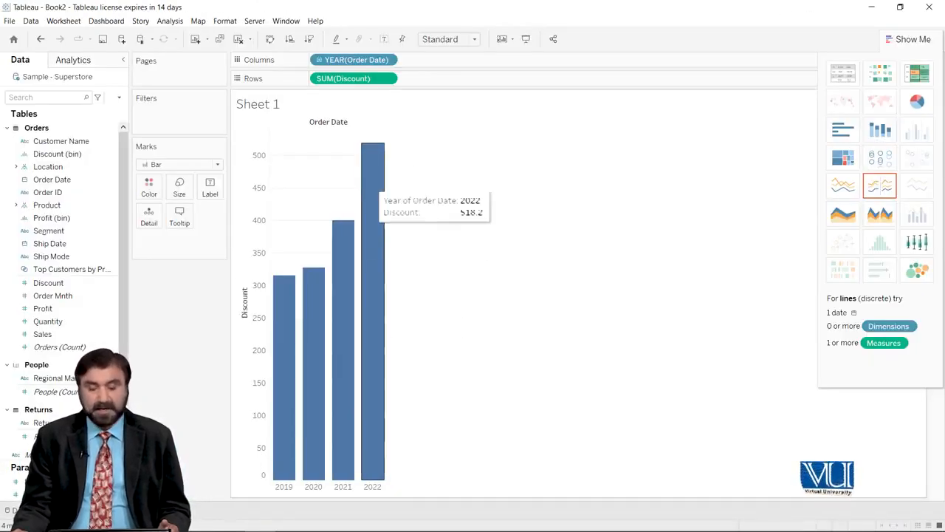
Step: Replace the year of Order Date on Sheet 1's Columns shelf with the Order Mnth field
click(386, 59)
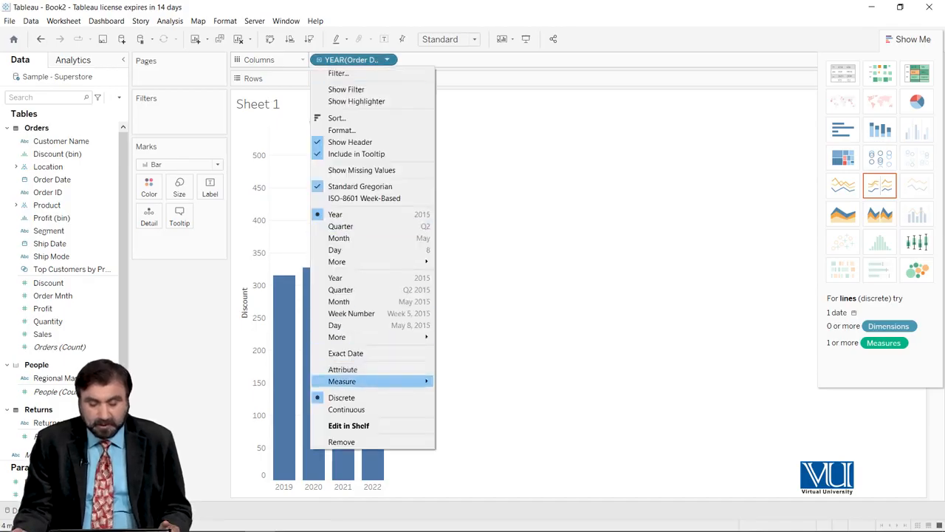
click(341, 442)
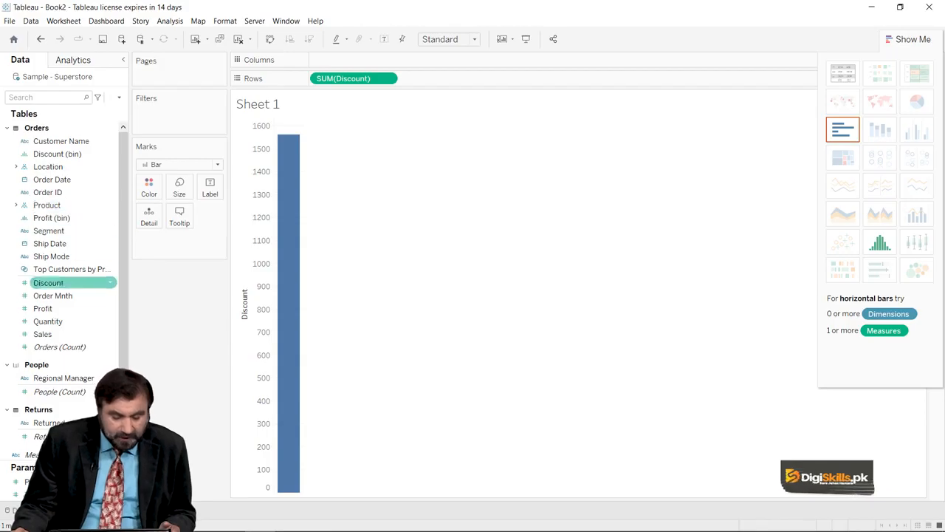
drag(53, 296, 347, 60)
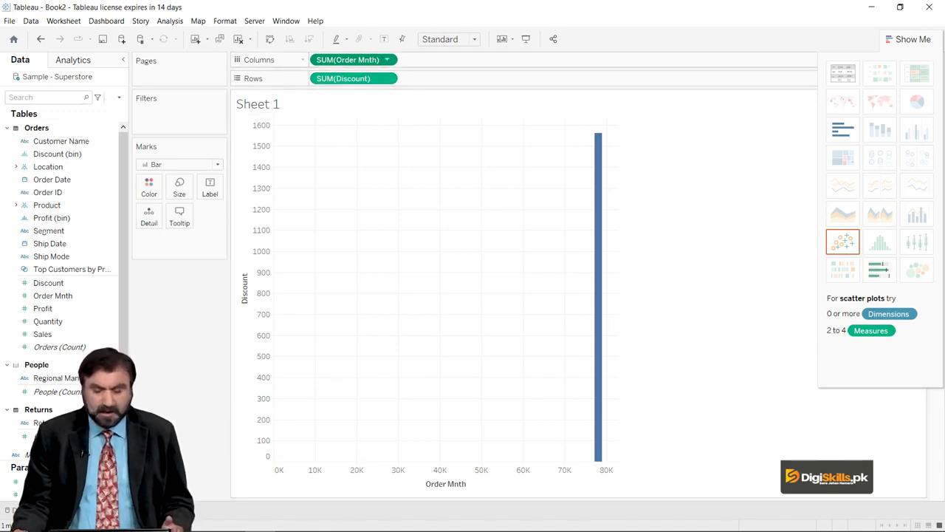
Step: Convert Order Mnth on the Columns shelf from a summed measure to a dimension
click(387, 60)
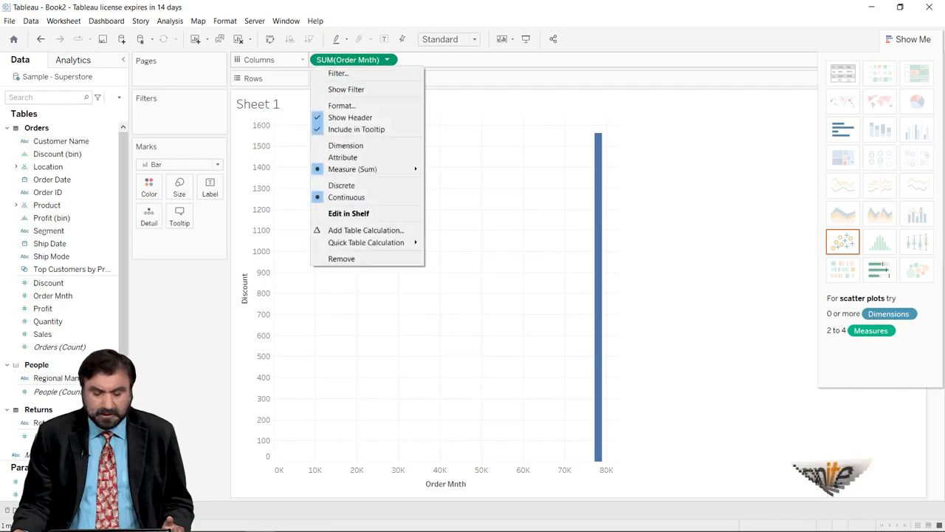
mouse_move(353, 170)
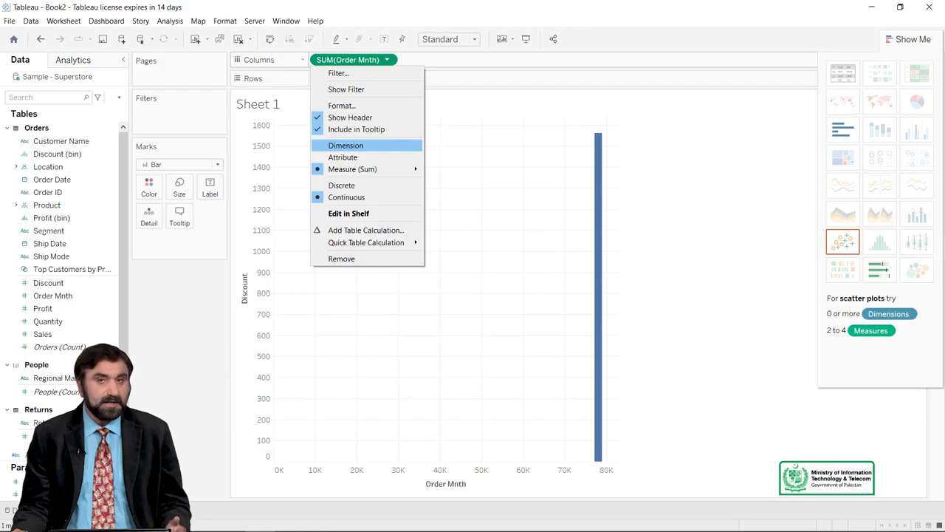
click(346, 146)
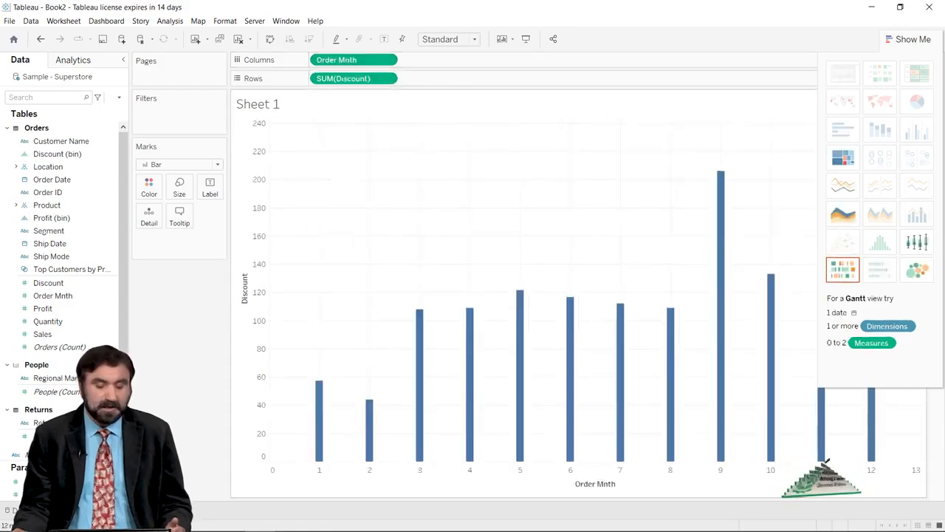